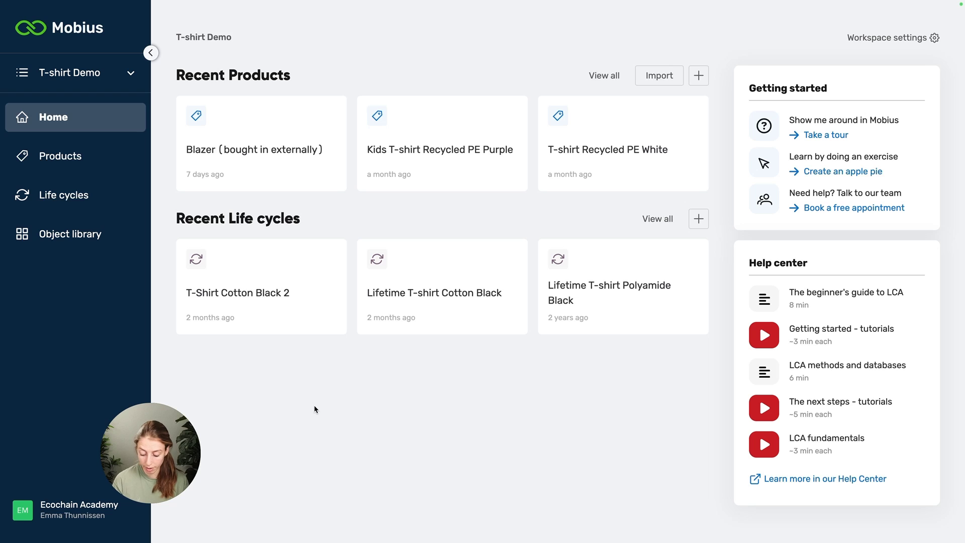
# - Switch to the Kids T-shirt Recycled PE Blue sheet in Excel and widen the Name column to fit its entries
pyautogui.hotkey('ctrl', 'Up')
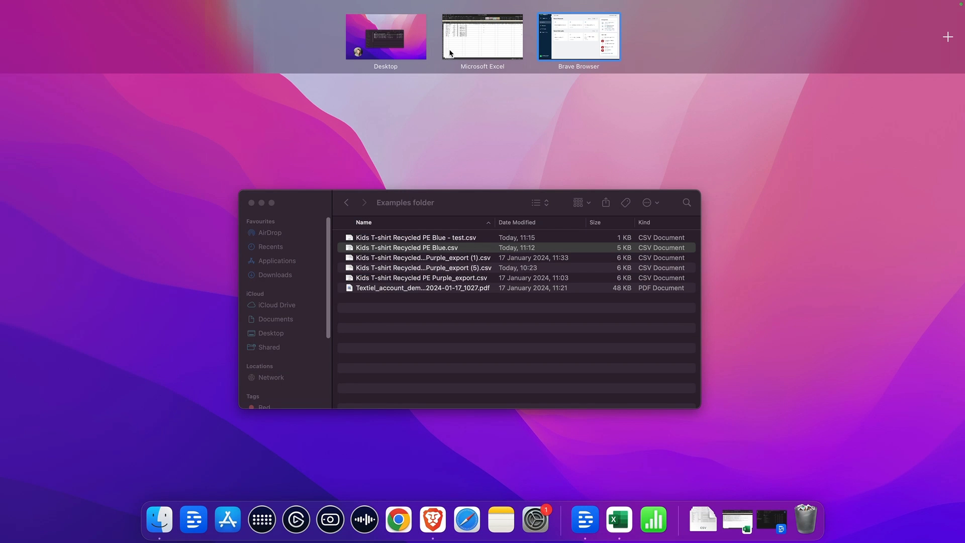
pyautogui.click(450, 53)
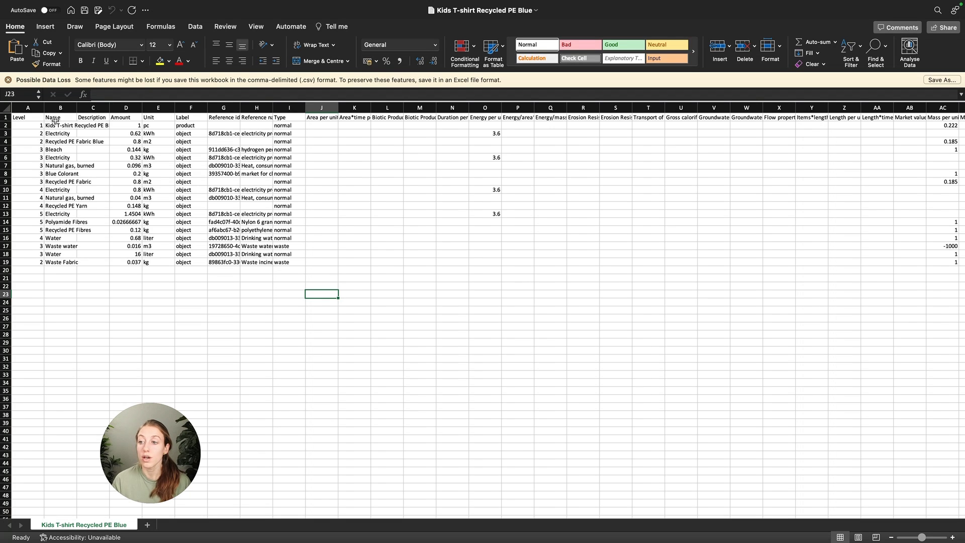
pyautogui.doubleClick(76, 107)
pyautogui.click(106, 166)
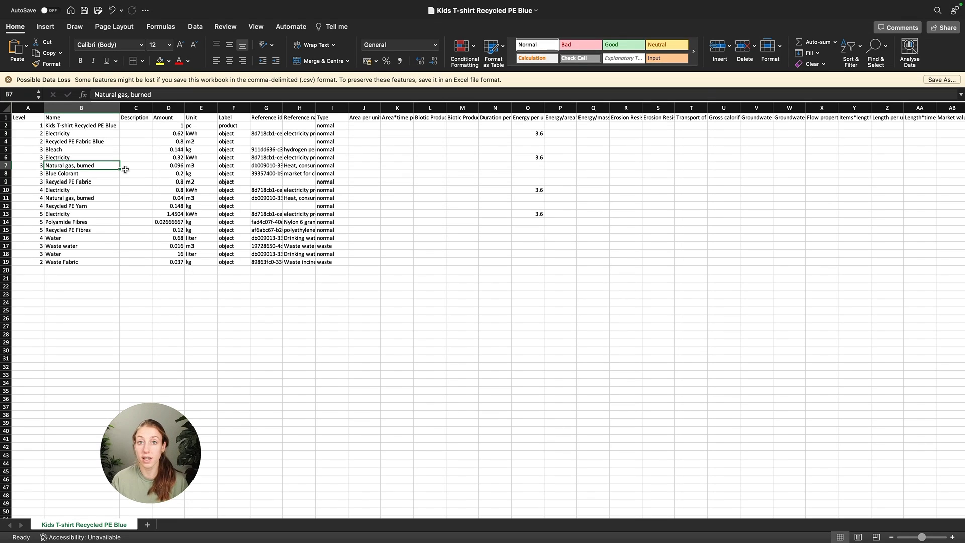
pyautogui.click(89, 199)
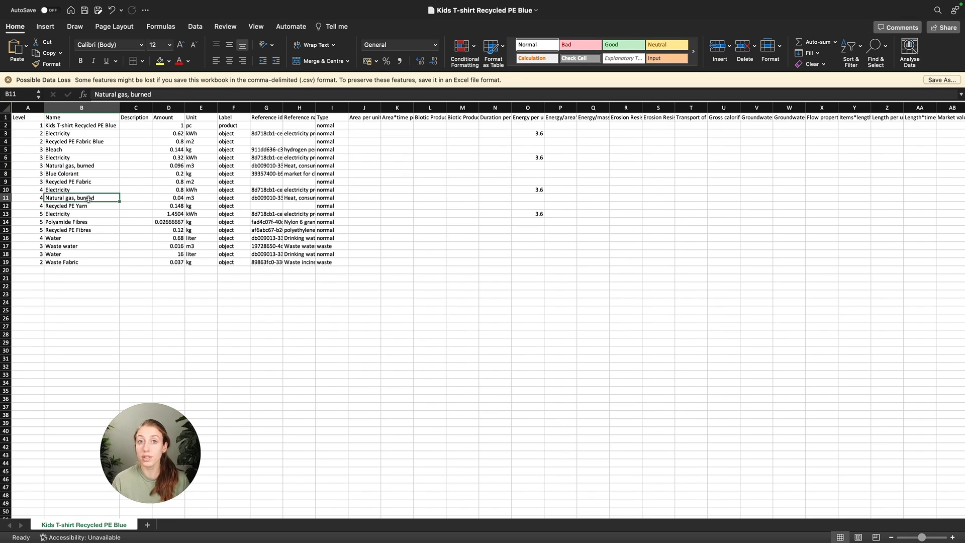
# - Save the sheet as Kids T-shirt Recycled PE Blue in CSV UTF-8 format in the Examples folder, replacing the existing file
pyautogui.moveTo(74, 4)
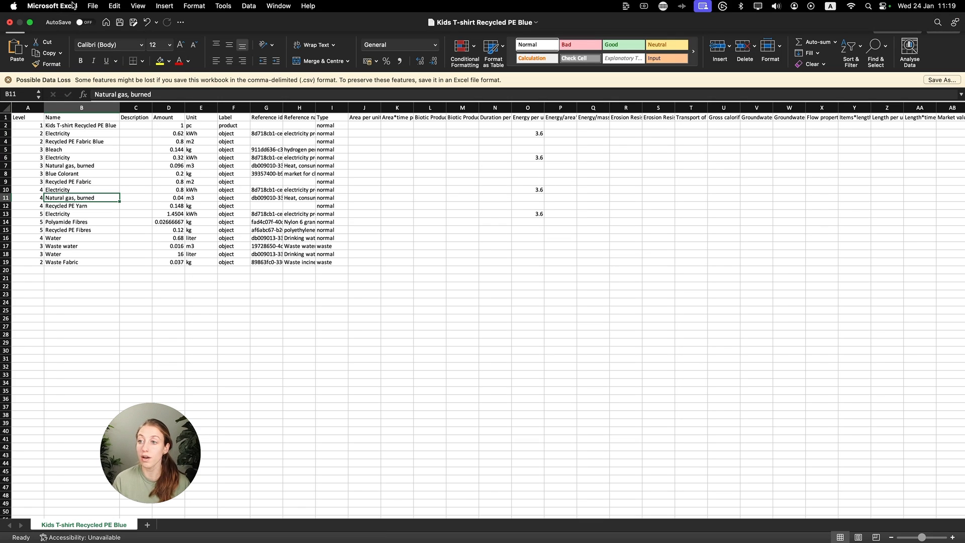
pyautogui.click(133, 24)
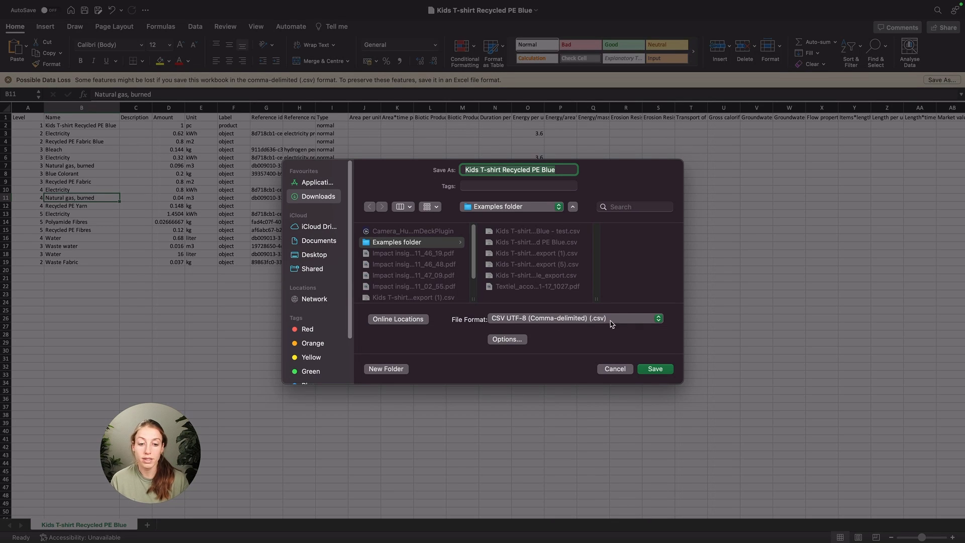
pyautogui.click(657, 372)
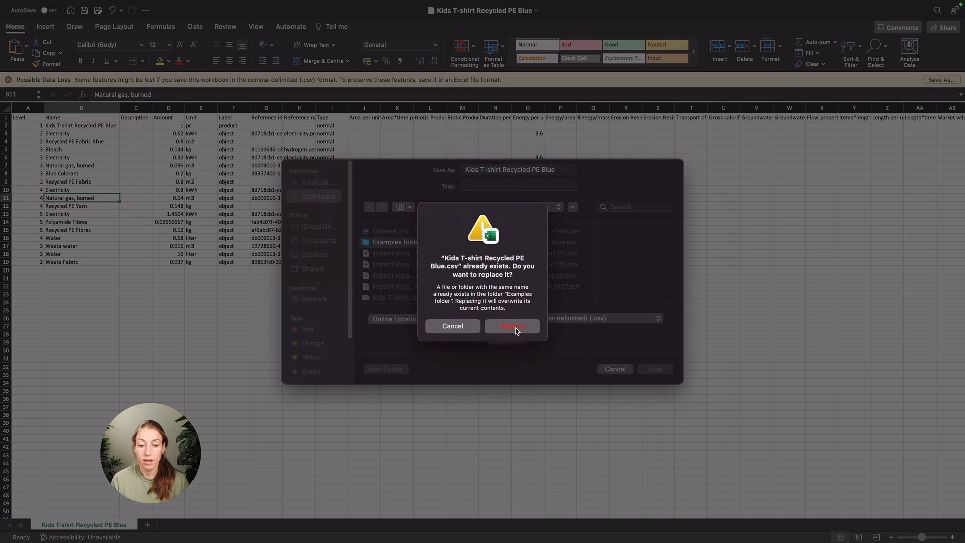
pyautogui.click(515, 327)
# - Switch to Mobius in the browser and import Kids T-shirt Recycled PE Blue.csv as products, accepting that same-named products are overwritten
pyautogui.hotkey('ctrl', 'Up')
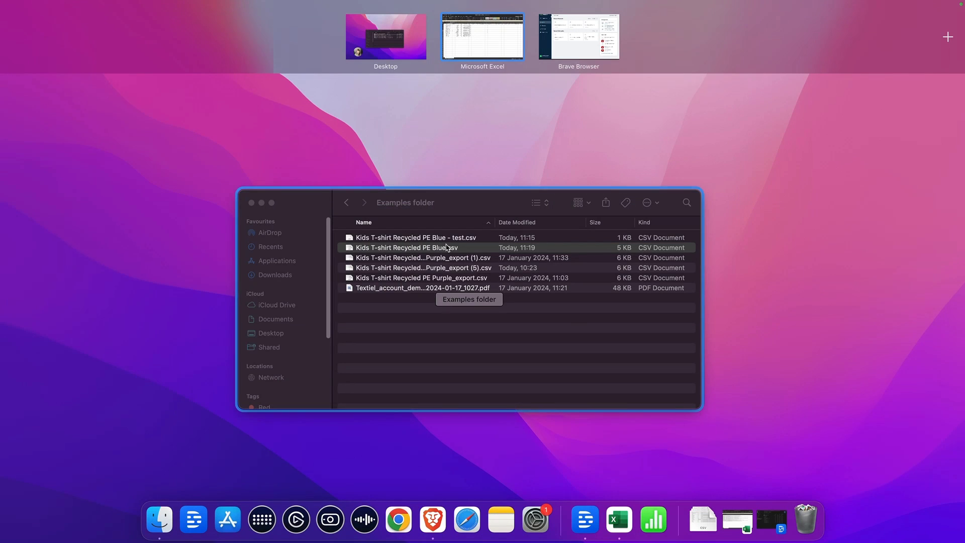
pyautogui.click(584, 38)
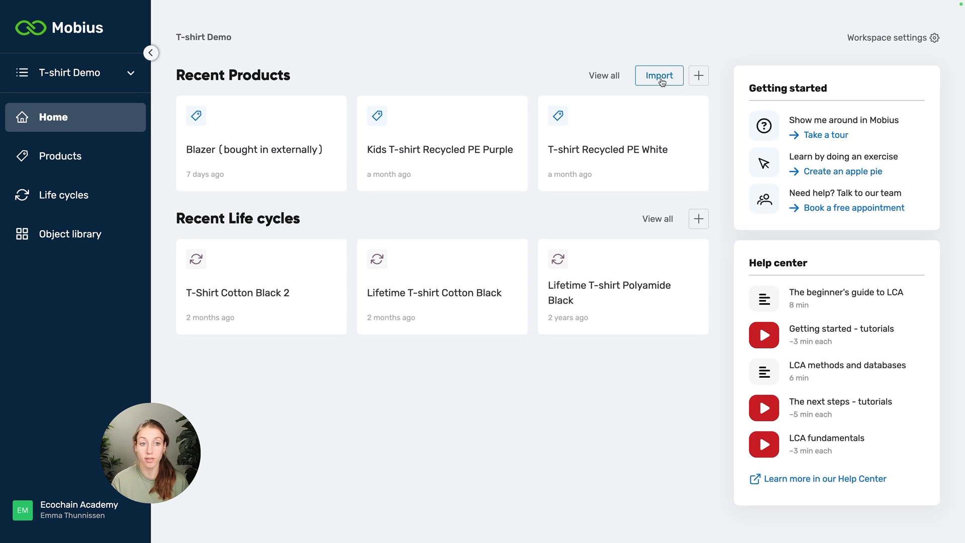
pyautogui.click(60, 155)
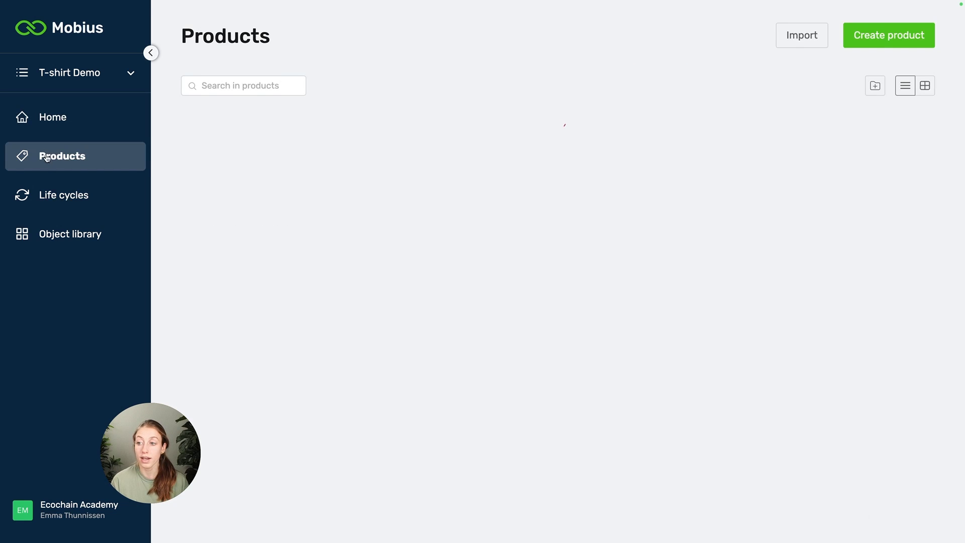
pyautogui.click(790, 41)
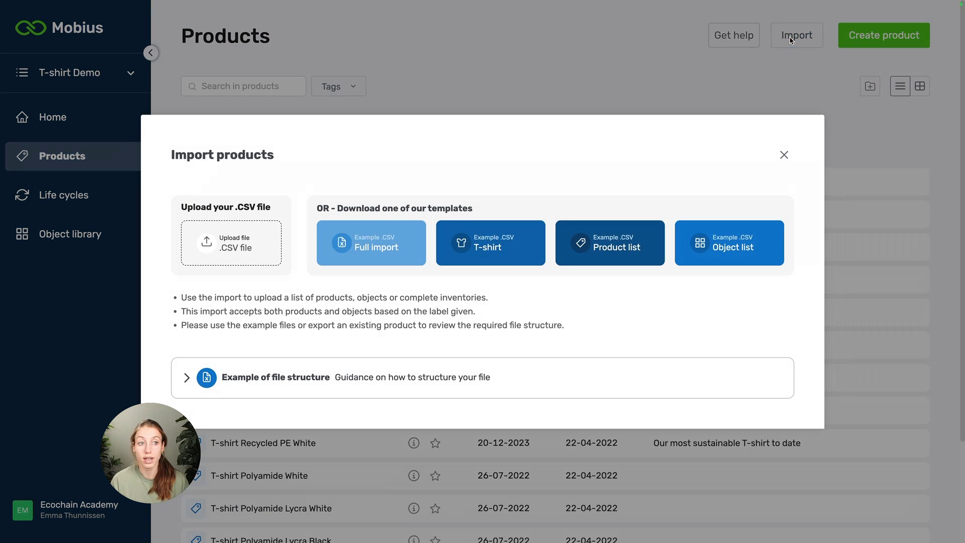
pyautogui.click(240, 256)
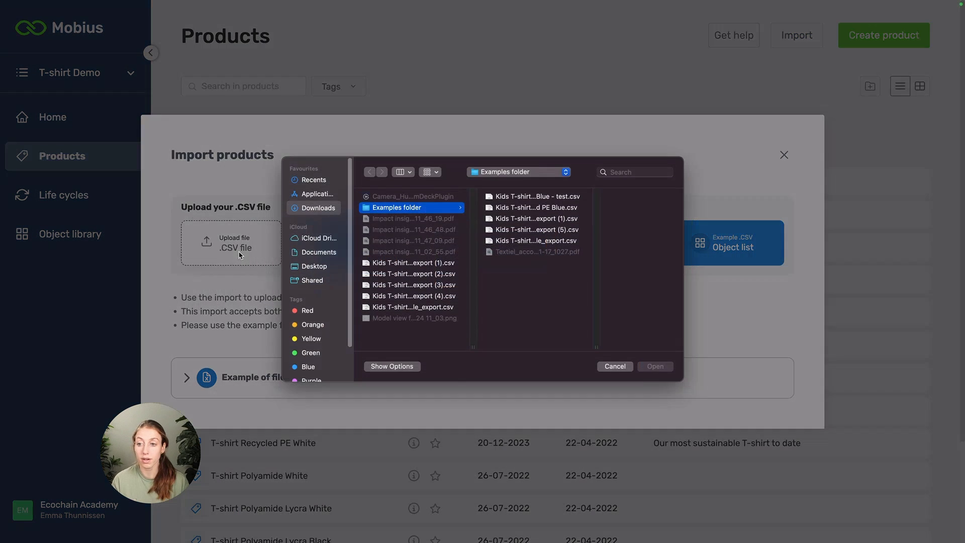
pyautogui.click(525, 214)
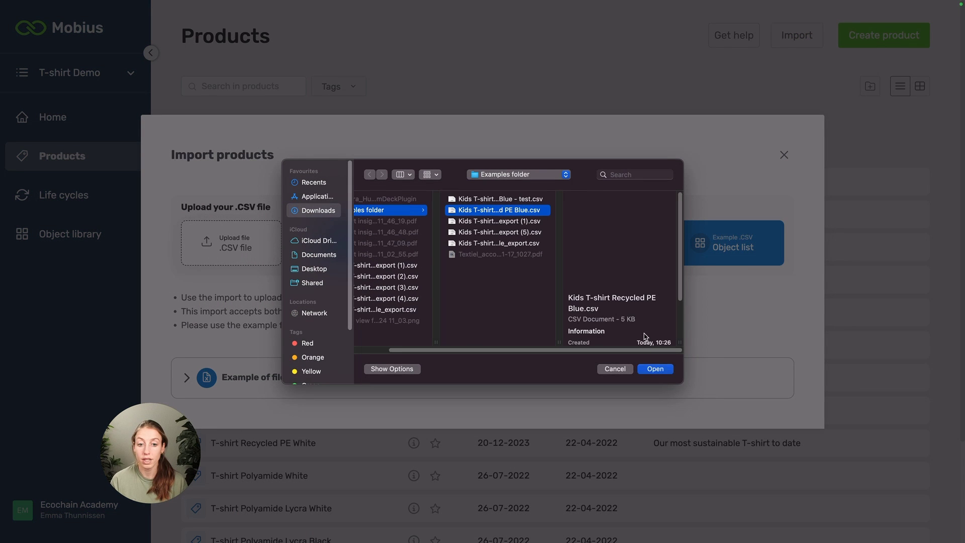
pyautogui.click(662, 370)
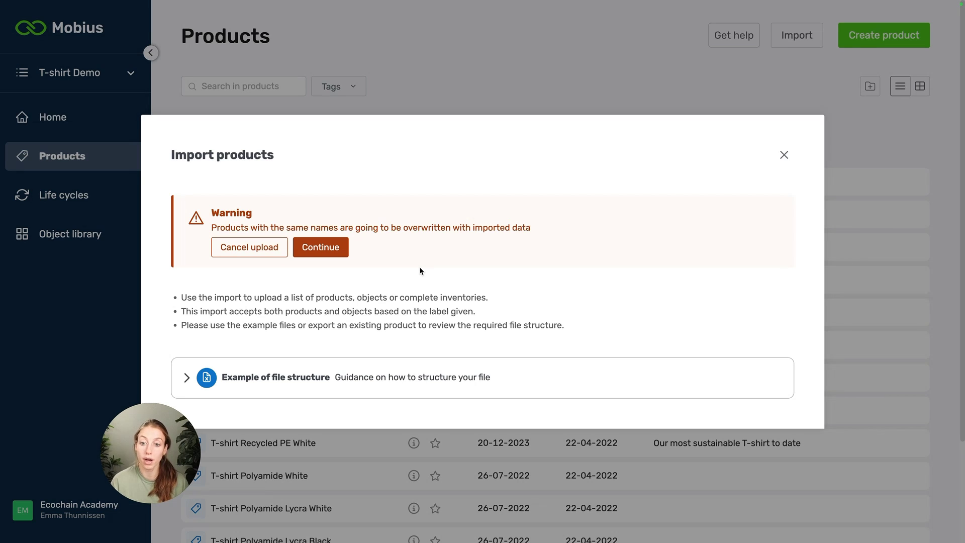
pyautogui.click(327, 247)
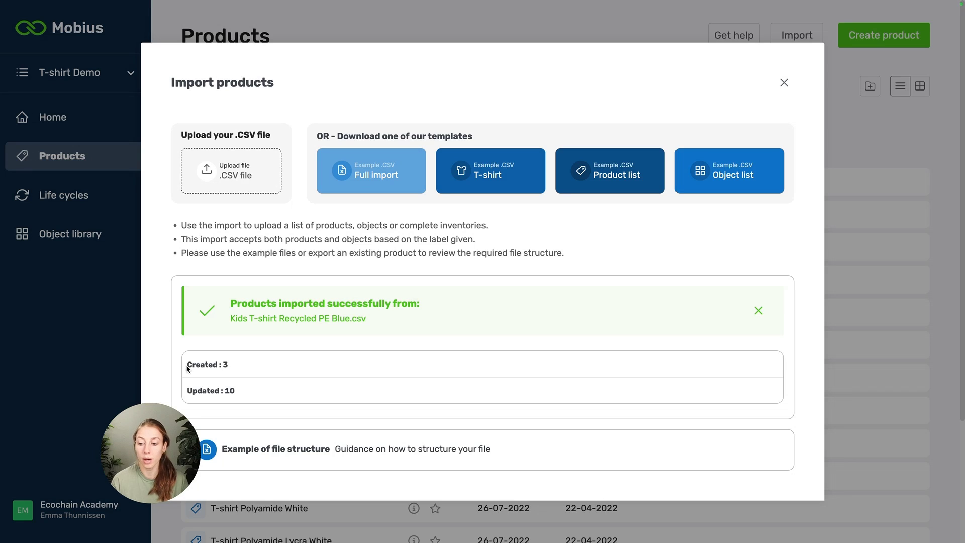
# - Check the created items in the import results and open the imported Kids T-shirt Recycled PE Blue product
pyautogui.moveTo(187, 363); pyautogui.dragTo(229, 374)
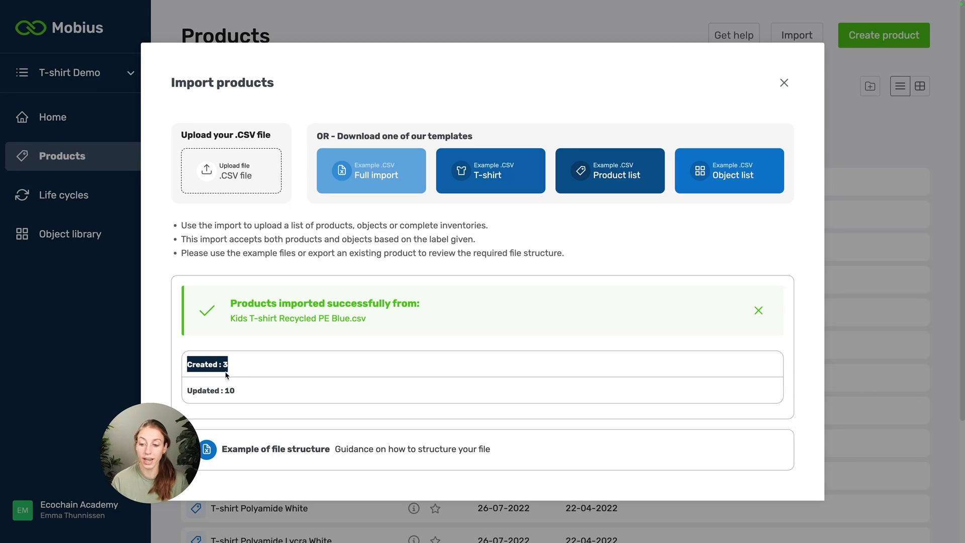
pyautogui.click(271, 369)
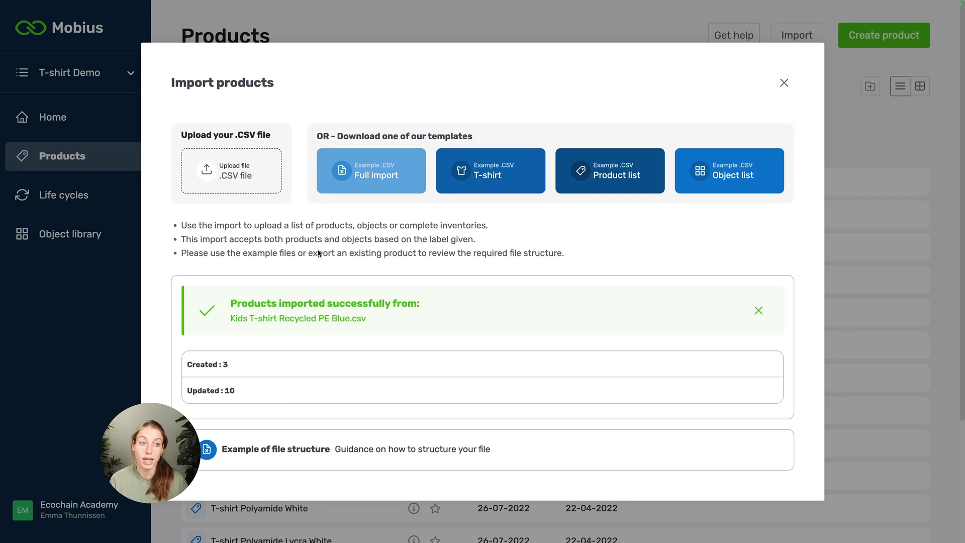
pyautogui.click(784, 84)
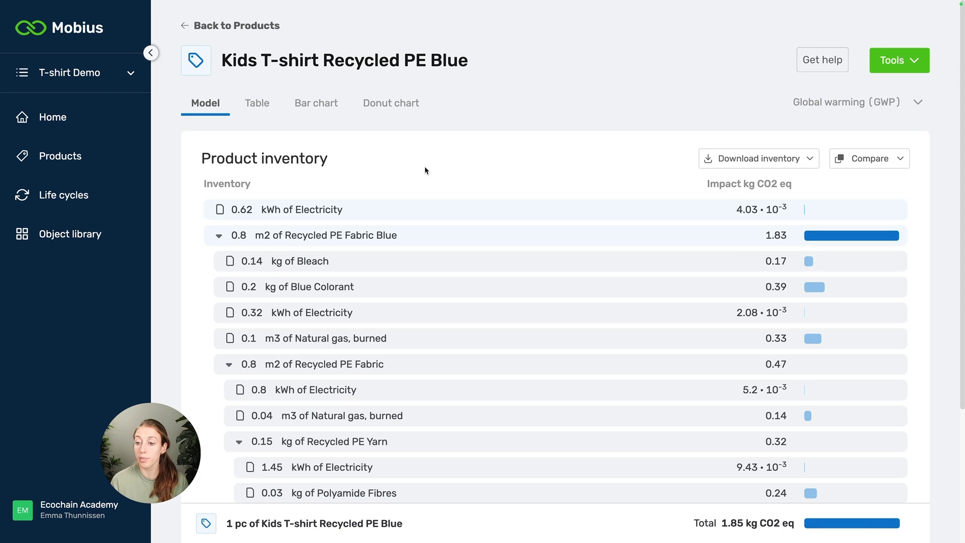
# - Review the product inventory of Kids T-shirt Recycled PE Blue and collapse the Recycled PE Fabric Blue item
pyautogui.scroll(-5, 420, 113)
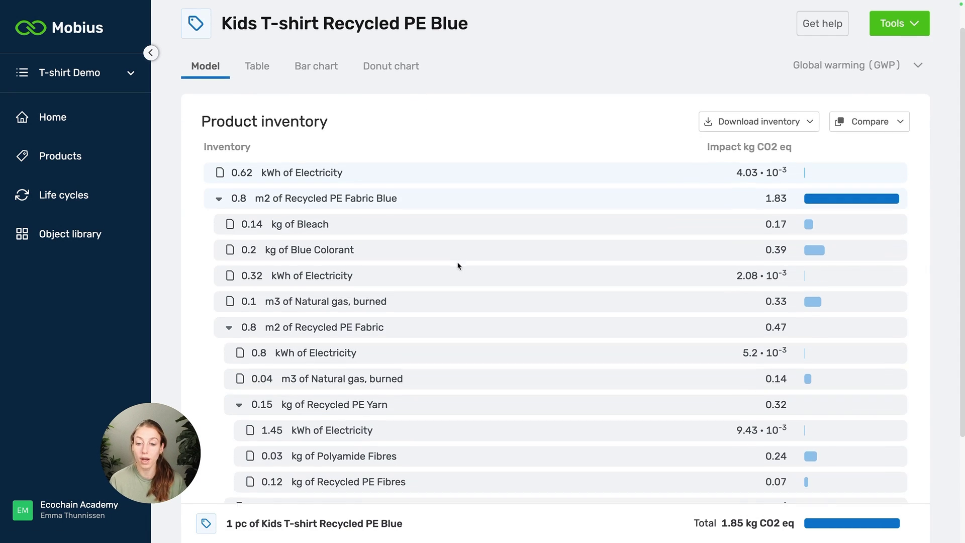
pyautogui.scroll(5, 459, 397)
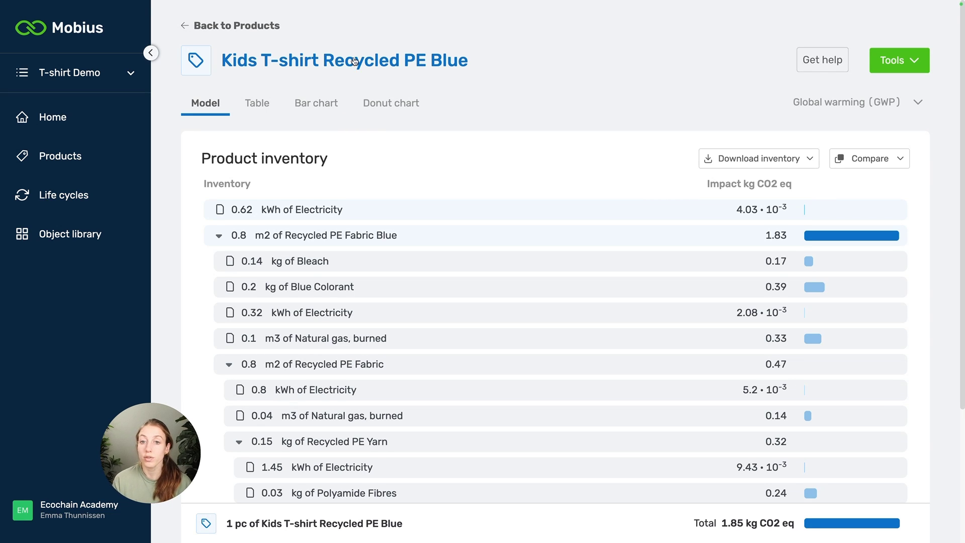
pyautogui.click(216, 234)
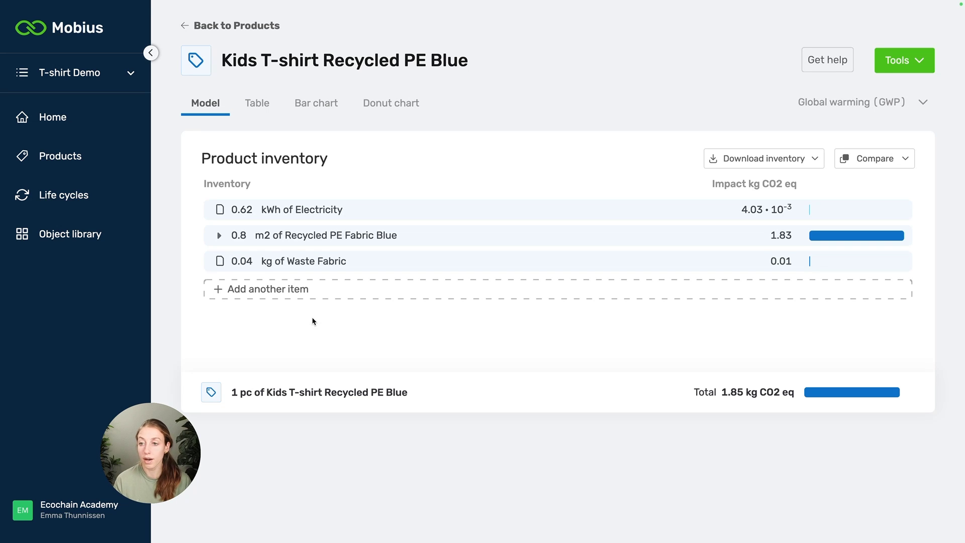
# - Switch back to the Excel sheet and clear all item rows below the product row, rows 3 to 19
pyautogui.hotkey('ctrl', 'Up')
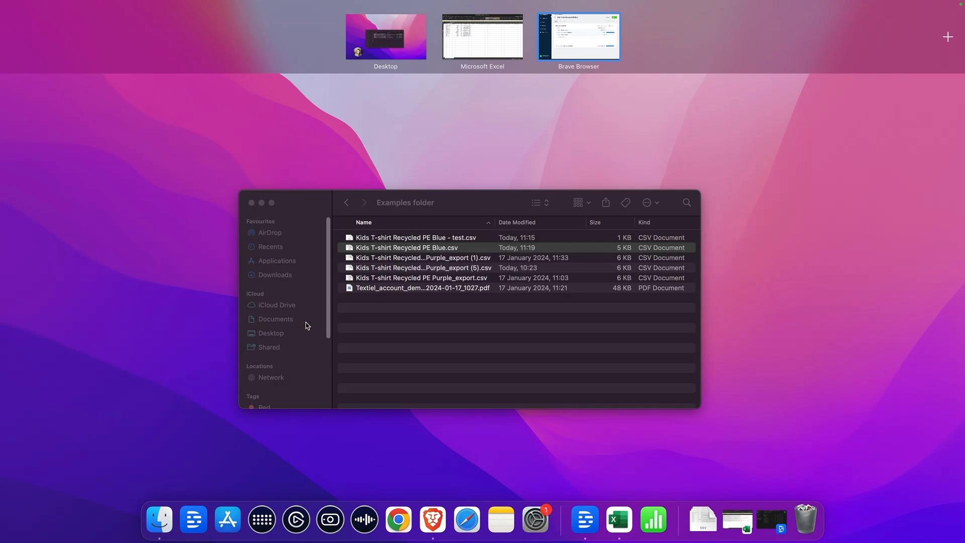
pyautogui.click(491, 50)
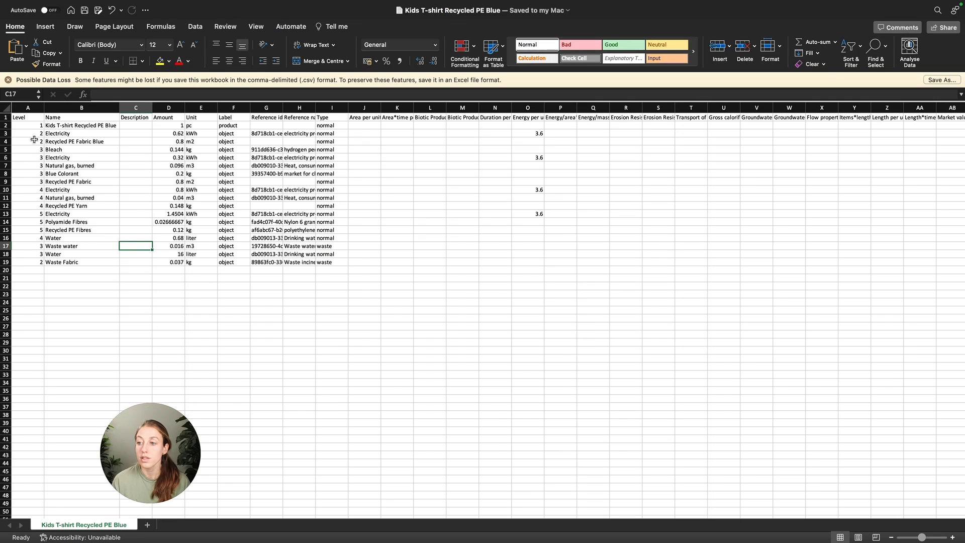
pyautogui.click(4, 134)
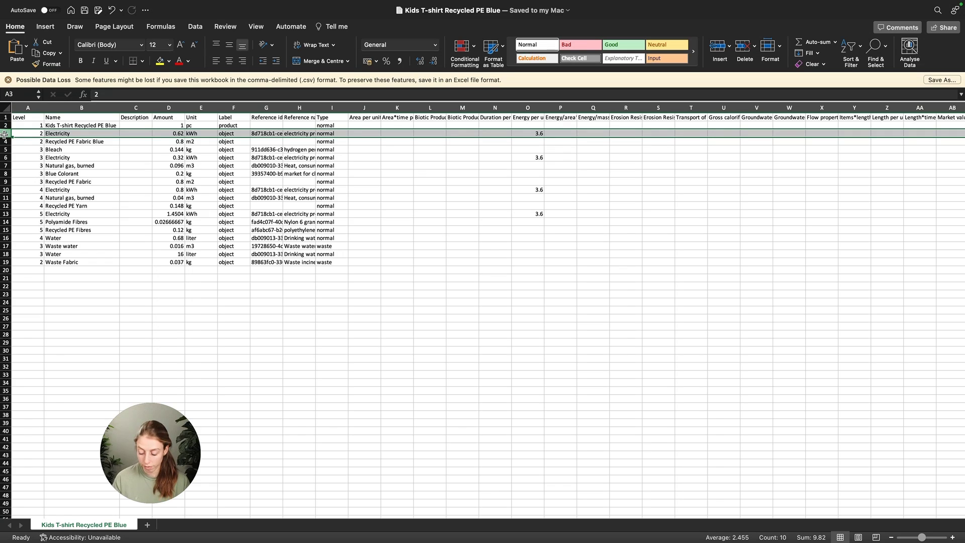
pyautogui.press('super+shift+Down')
pyautogui.press('Delete')
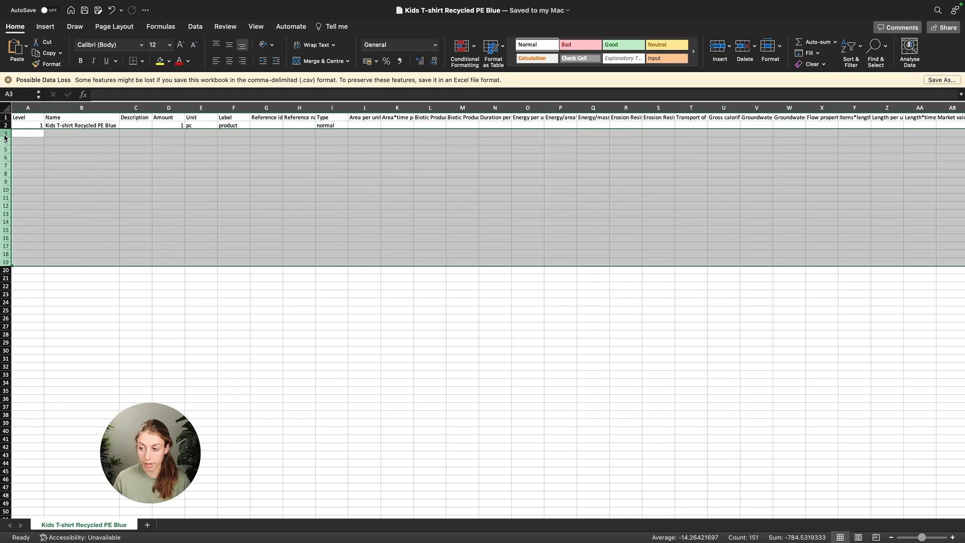
# - Enter a new level 2 item named Test item in row 3 beneath the product
pyautogui.click(34, 134)
pyautogui.write('2')
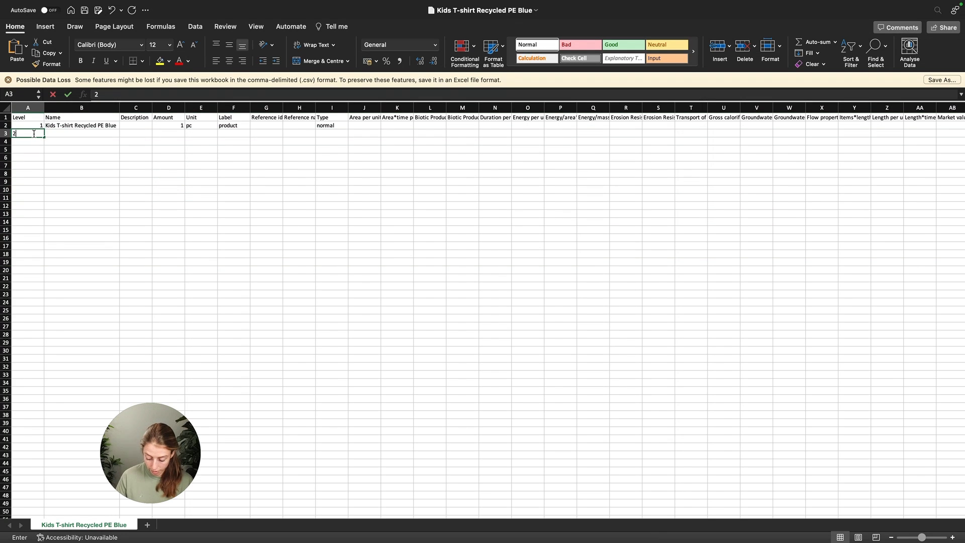
pyautogui.press('Tab')
pyautogui.write('Test it')
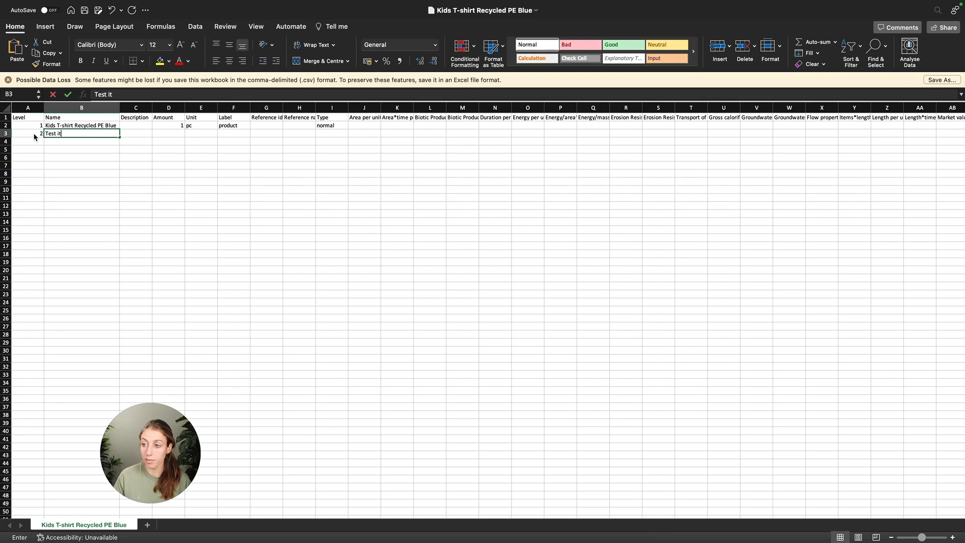
pyautogui.write('em')
# - Give Test item an amount of 2, the unit pc and the label object
pyautogui.press('Tab')
pyautogui.press('Tab')
pyautogui.press('Tab')
pyautogui.hotkey('shift', 'Tab')
pyautogui.write('2')
pyautogui.press('Tab')
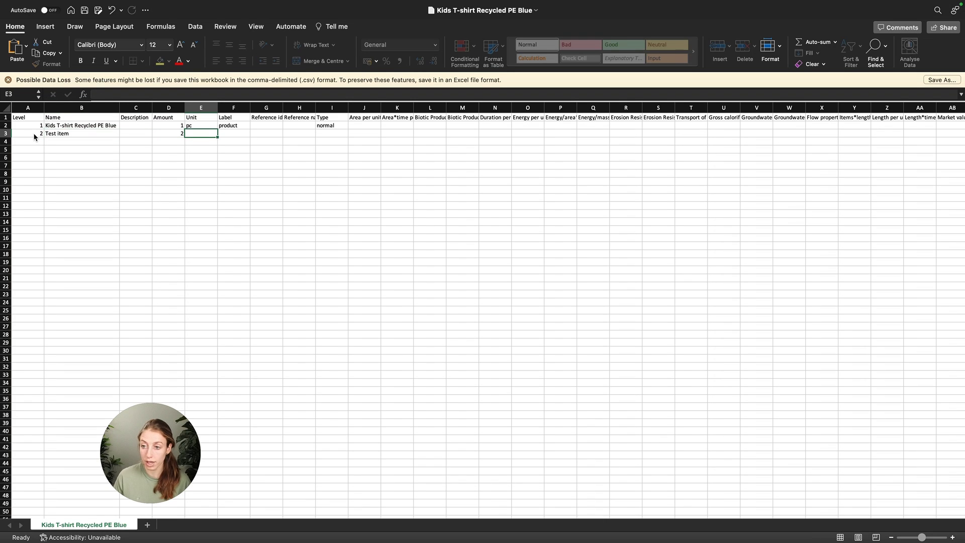
pyautogui.write('pc')
pyautogui.press('Tab')
pyautogui.press('Tab')
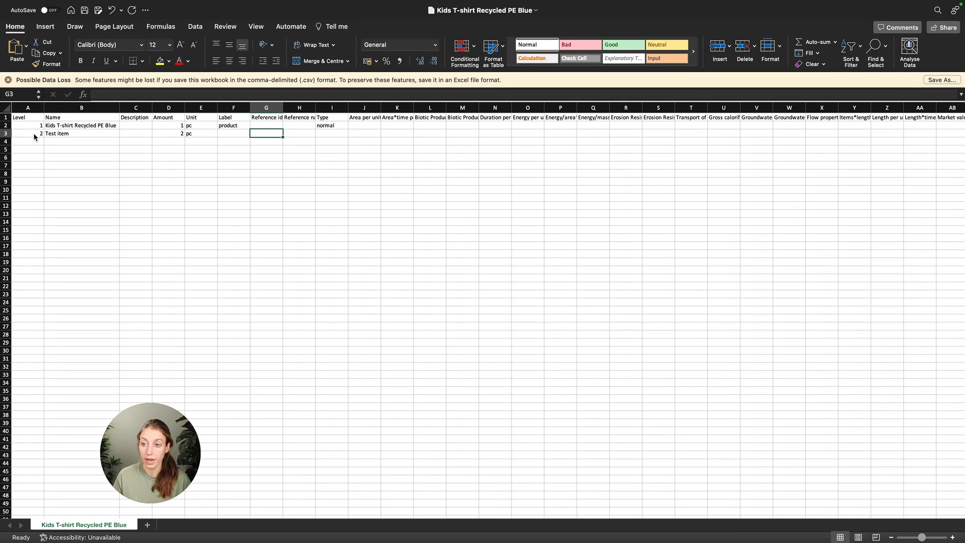
pyautogui.hotkey('shift', 'Tab')
pyautogui.write('object')
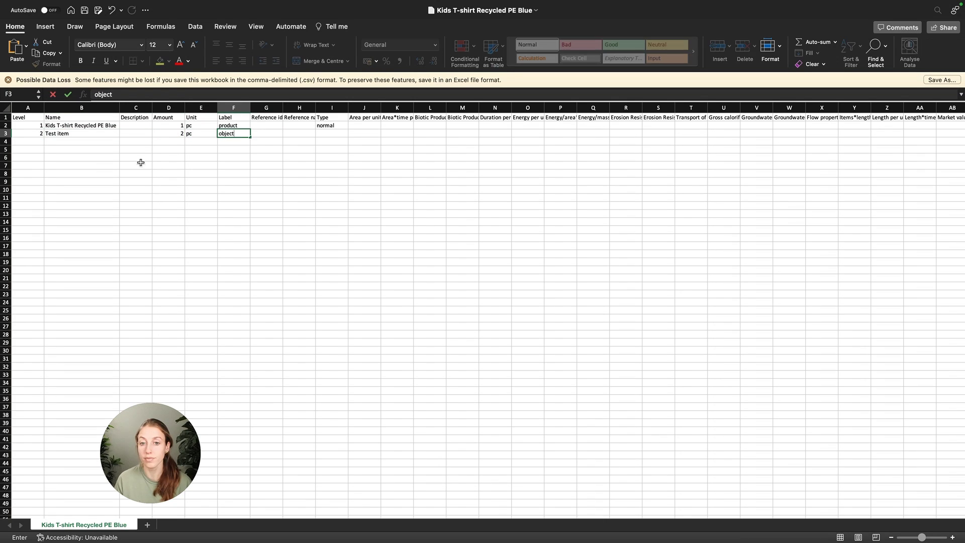
pyautogui.click(192, 167)
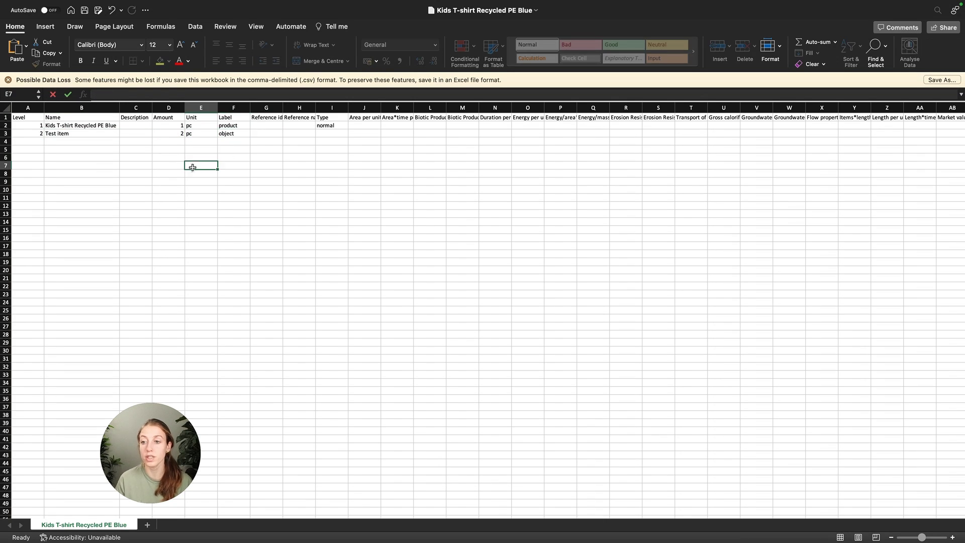
# - Save the sheet as Kids T-shirt Recycled PE Blue - test in CSV UTF-8 format, replacing the existing file
pyautogui.click(98, 10)
pyautogui.click(533, 234)
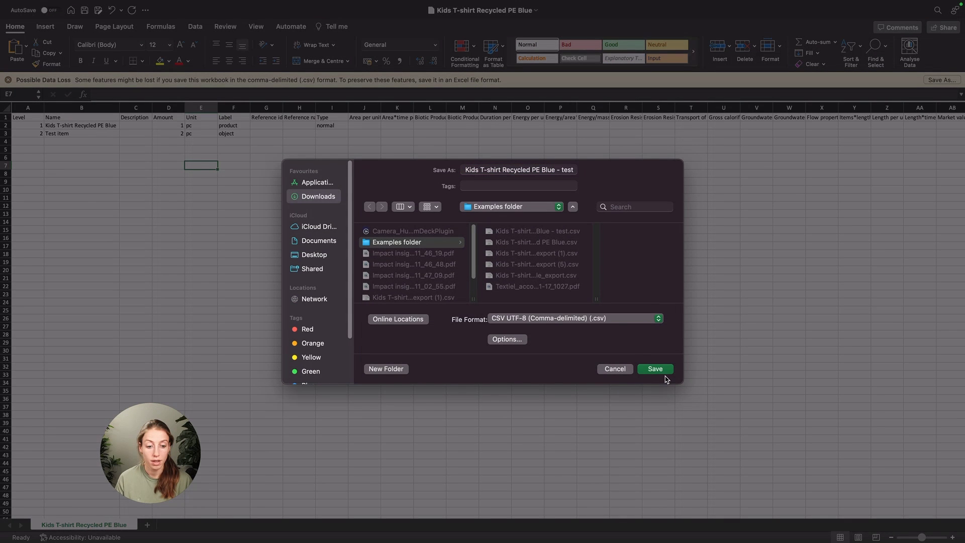
pyautogui.click(655, 369)
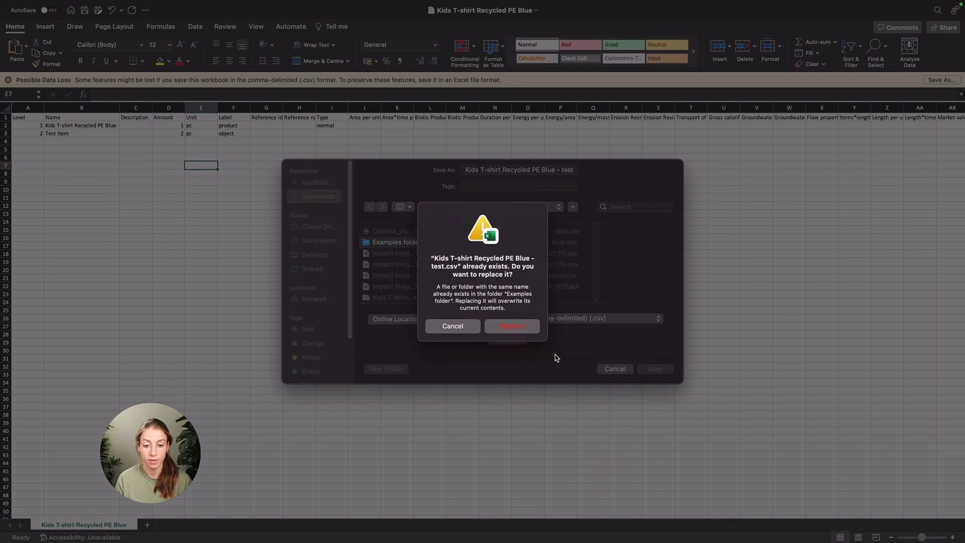
pyautogui.click(526, 329)
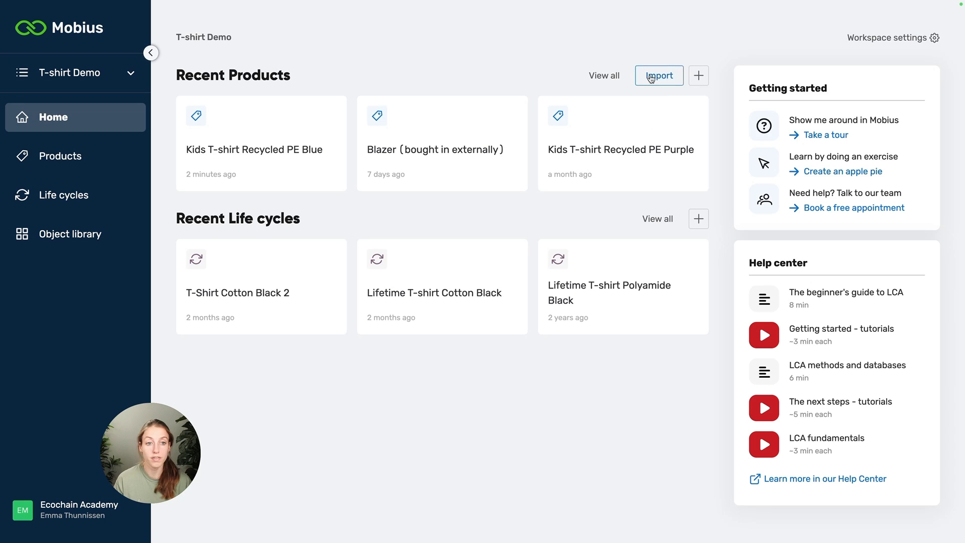
# - Switch to Mobius, import Kids T-shirt Recycled PE Blue - test.csv with overwriting accepted, and close the import results
pyautogui.click(659, 76)
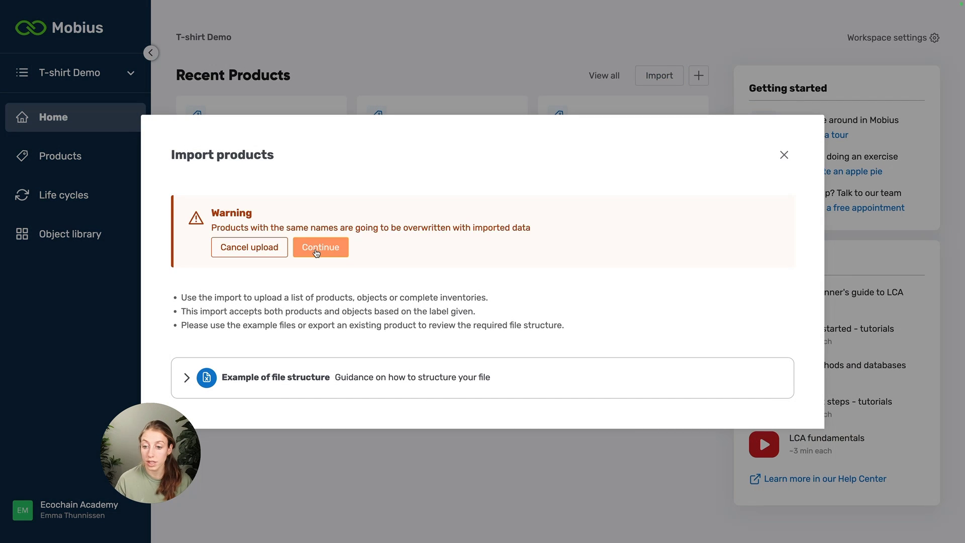
pyautogui.click(316, 251)
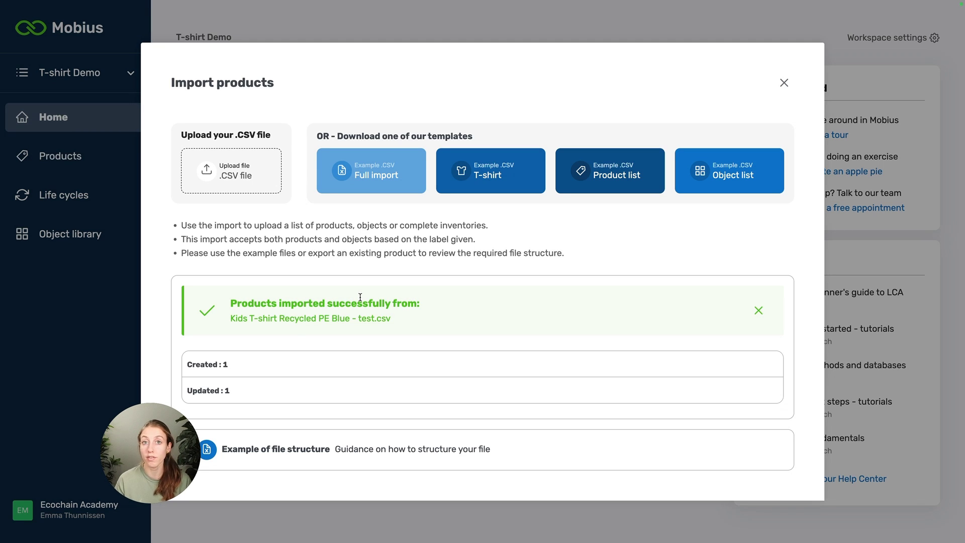
pyautogui.click(784, 84)
# - Open the Kids T-shirt Recycled PE Blue product and view the details of Test item in its inventory
pyautogui.click(236, 171)
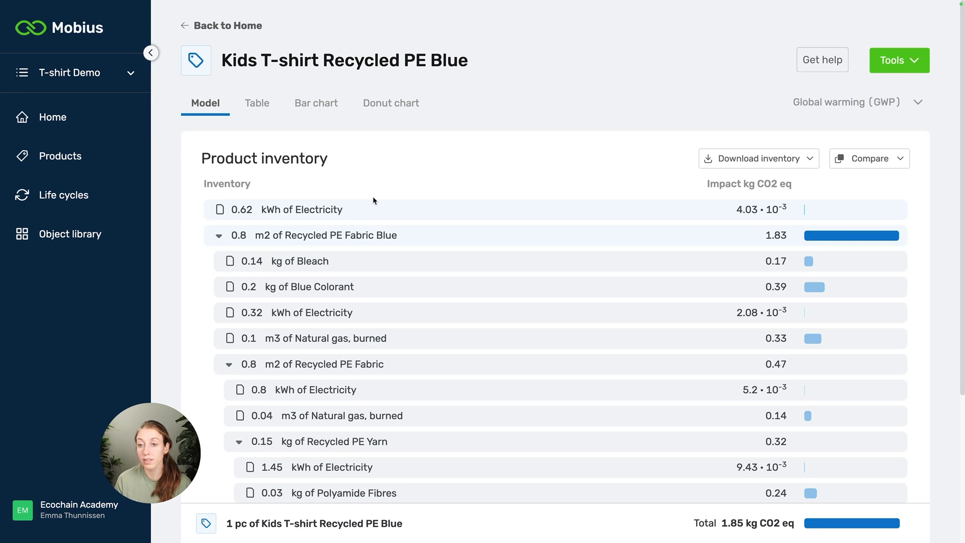
pyautogui.scroll(-4, 367, 211)
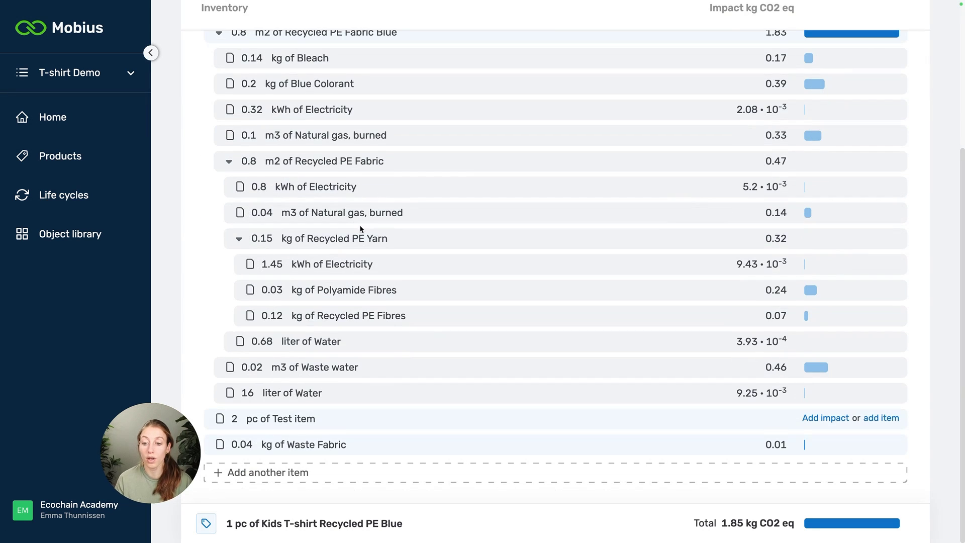
pyautogui.click(390, 419)
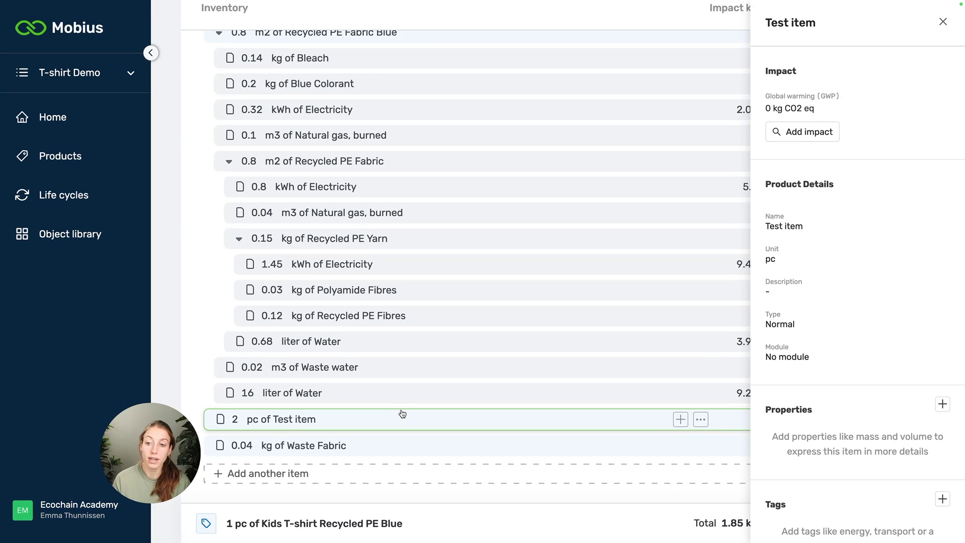
# - Collapse Recycled PE Fabric Blue in the inventory and close the Test item details
pyautogui.scroll(2, 241, 211)
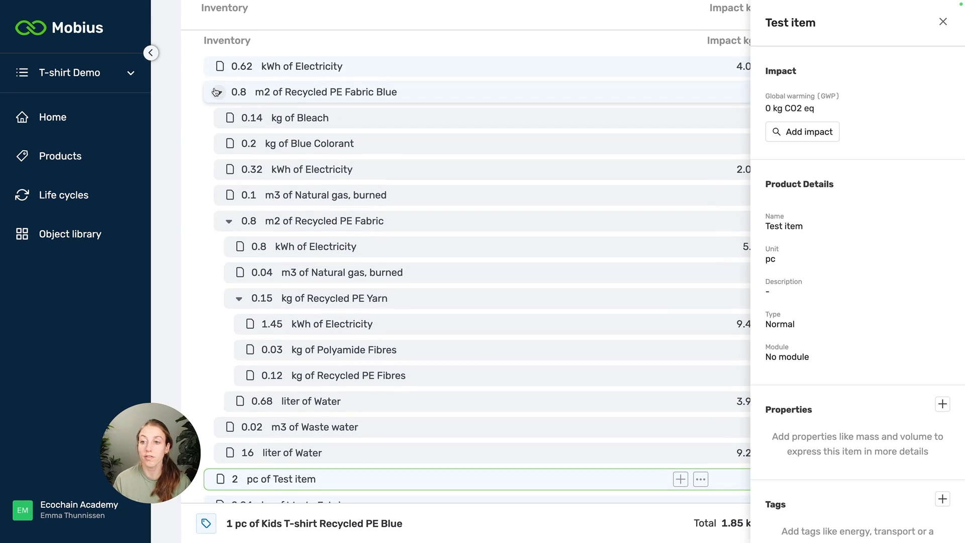
pyautogui.click(216, 92)
pyautogui.click(413, 172)
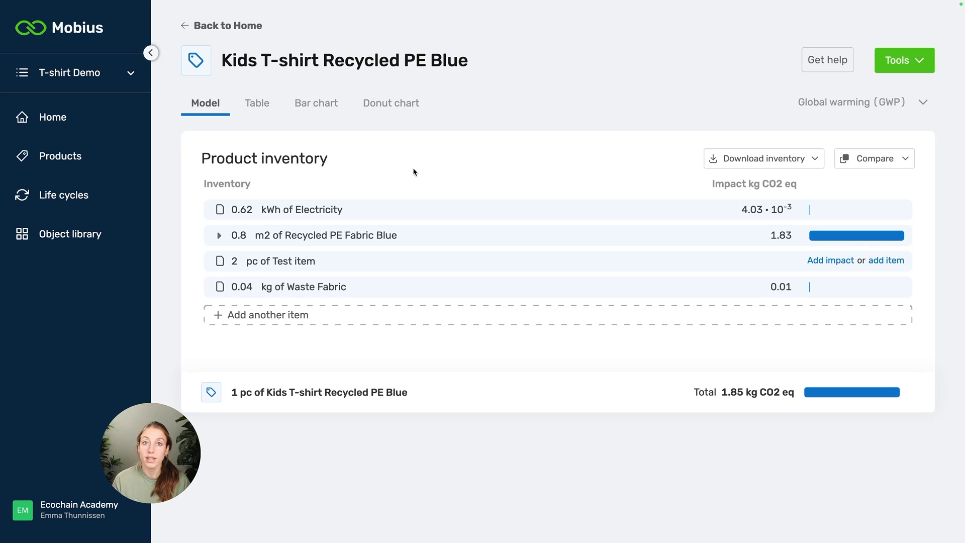